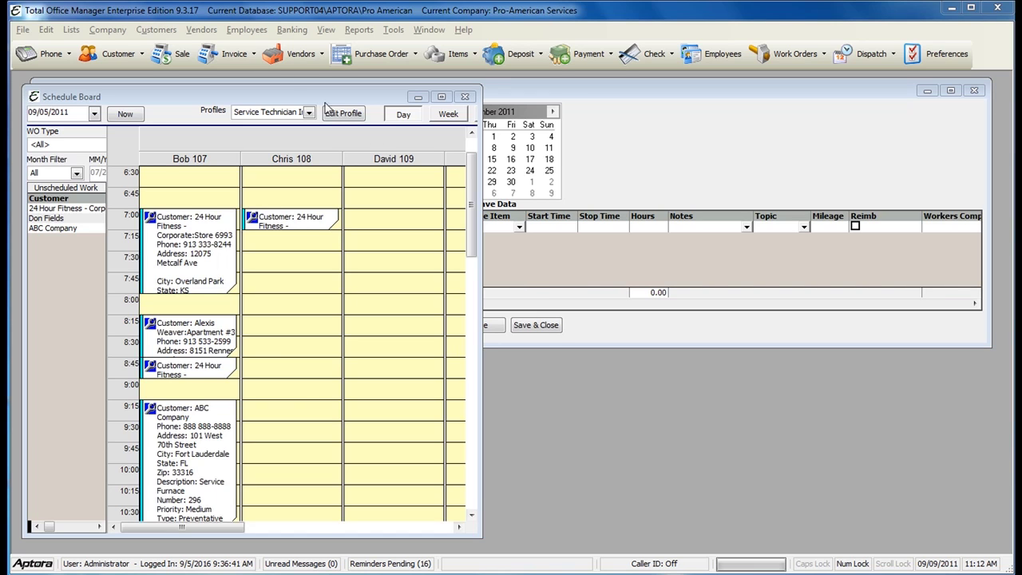
Step: Open the weekly time sheet and start an entry for September 5 with the Hourly earning type
{"action": "left_click", "coordinate": [243, 31]}
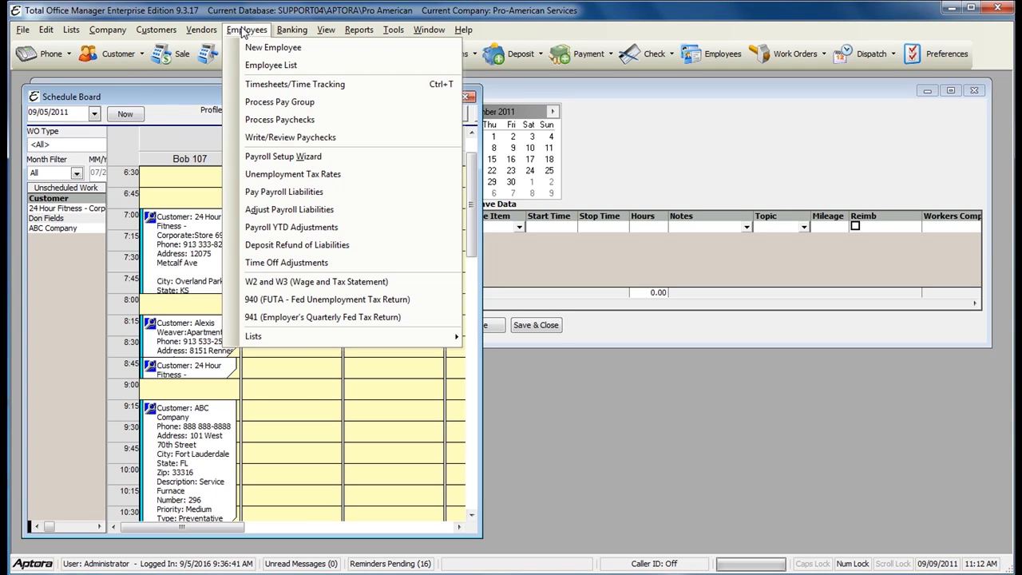
{"action": "left_click", "coordinate": [294, 86]}
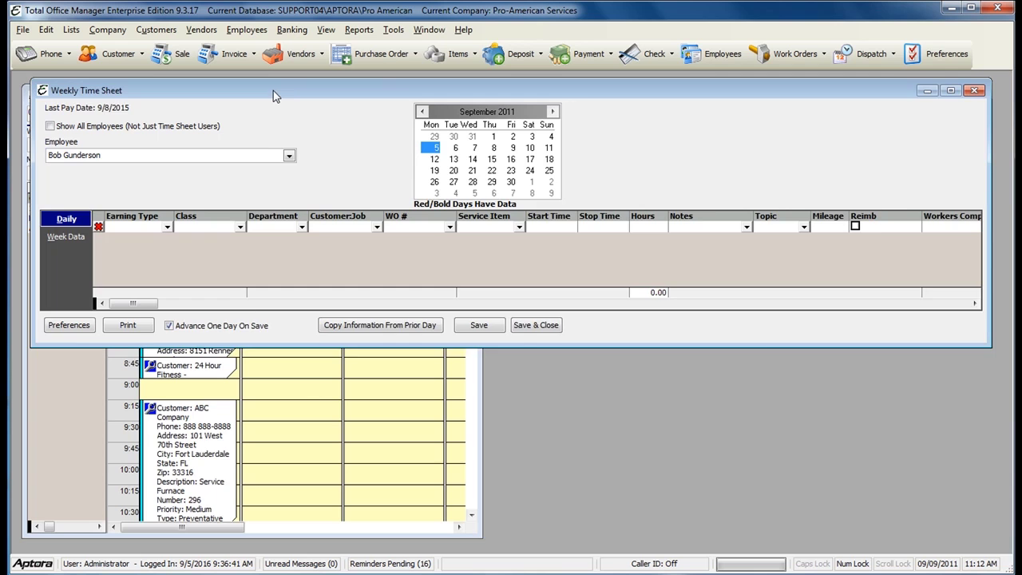
{"action": "left_click_drag", "start_coordinate": [296, 93], "coordinate": [288, 95]}
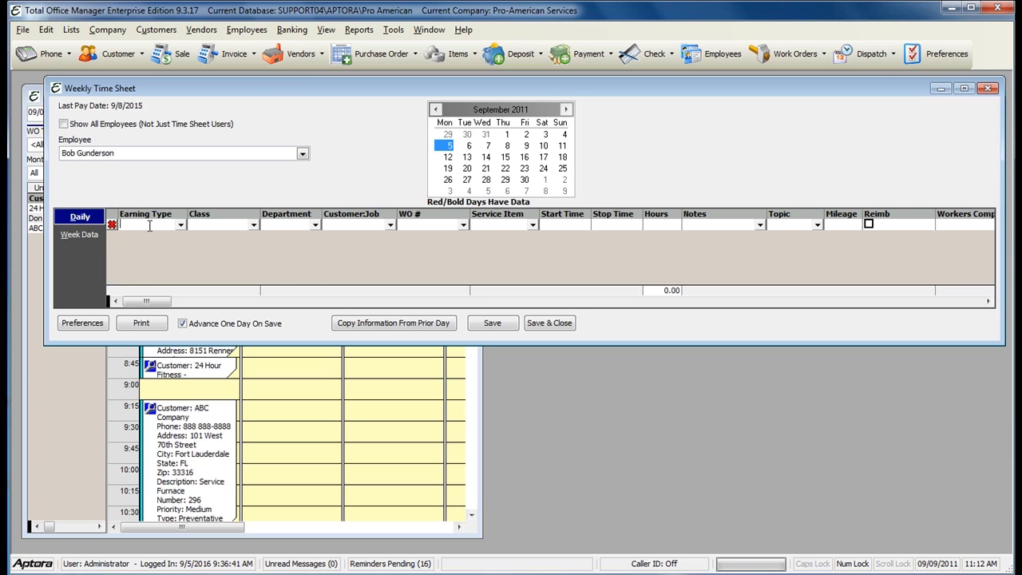
{"action": "type", "text": "Ho"}
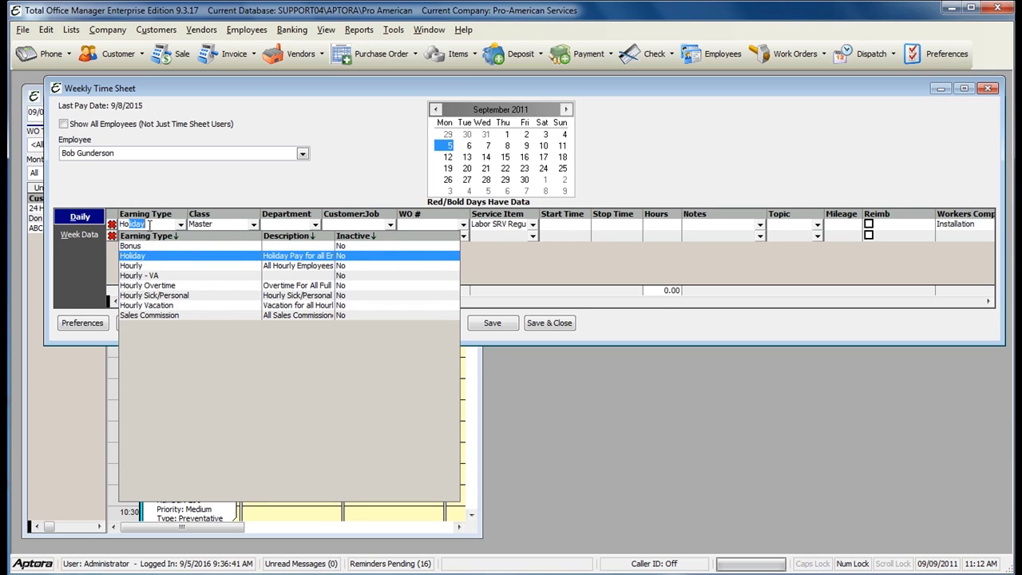
{"action": "type", "text": "u"}
{"action": "key", "text": "Tab"}
{"action": "key", "text": "Tab"}
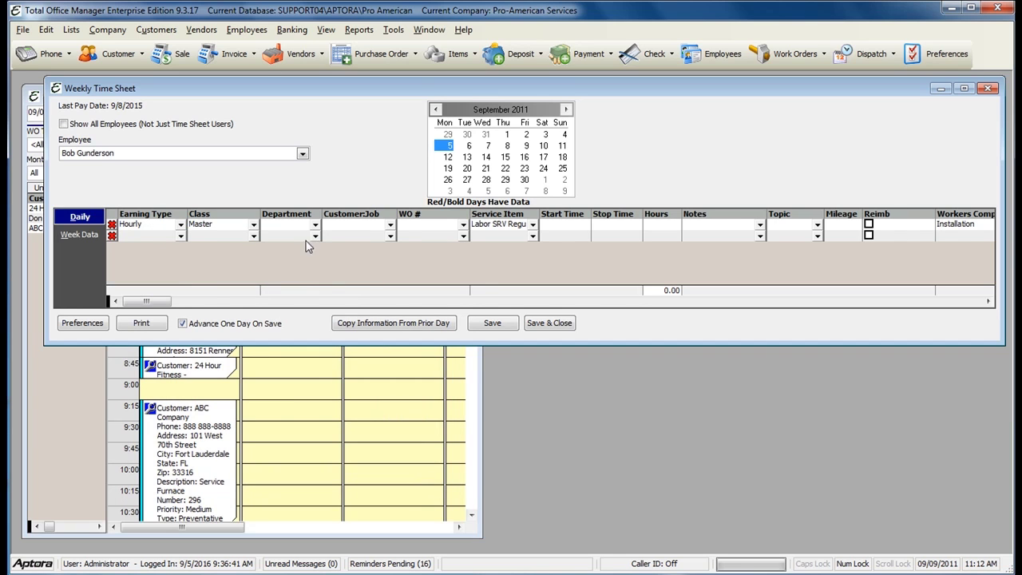
Step: Assign the first time sheet entry to the Commercial department and enter 4 hours, leaving customer job and work order blank
{"action": "left_click", "coordinate": [316, 224]}
{"action": "left_click", "coordinate": [320, 265]}
{"action": "left_click", "coordinate": [390, 225]}
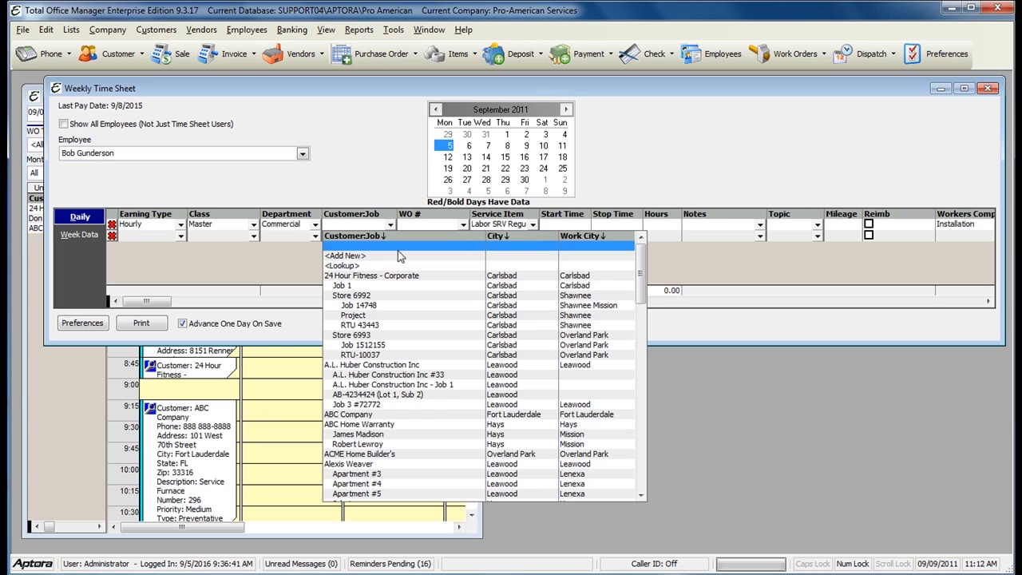
{"action": "left_click", "coordinate": [372, 159]}
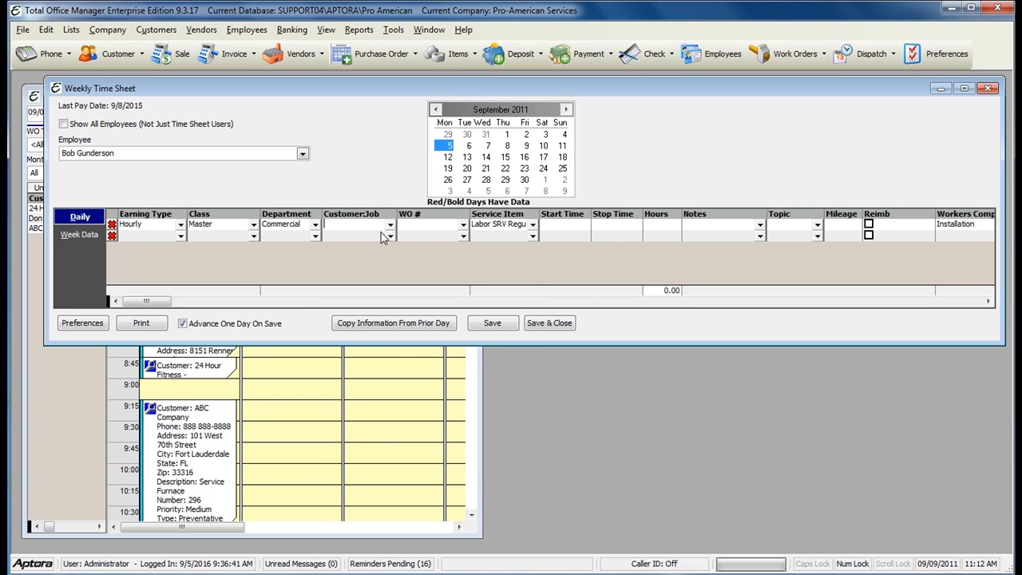
{"action": "left_click", "coordinate": [463, 225]}
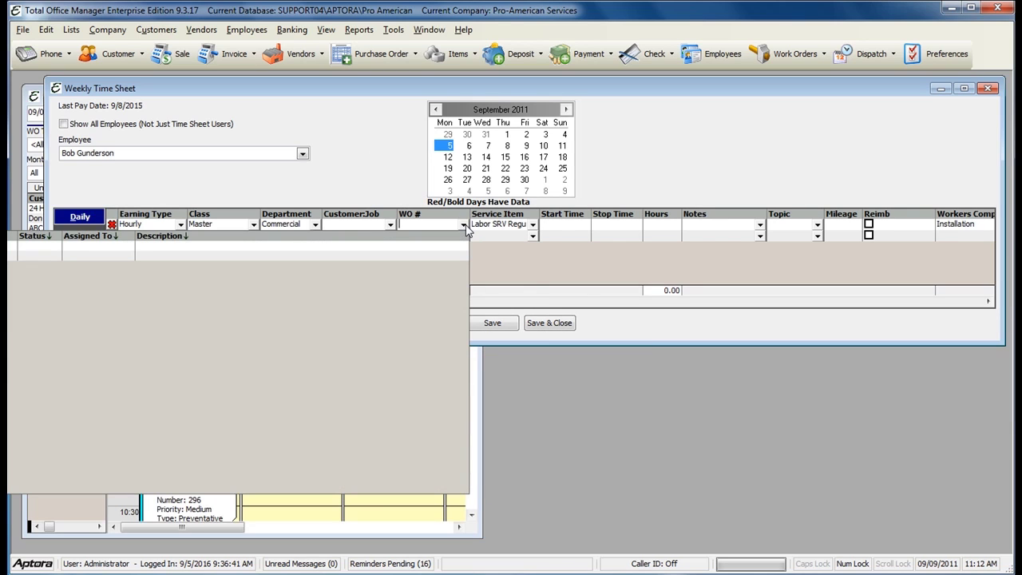
{"action": "left_click", "coordinate": [464, 226]}
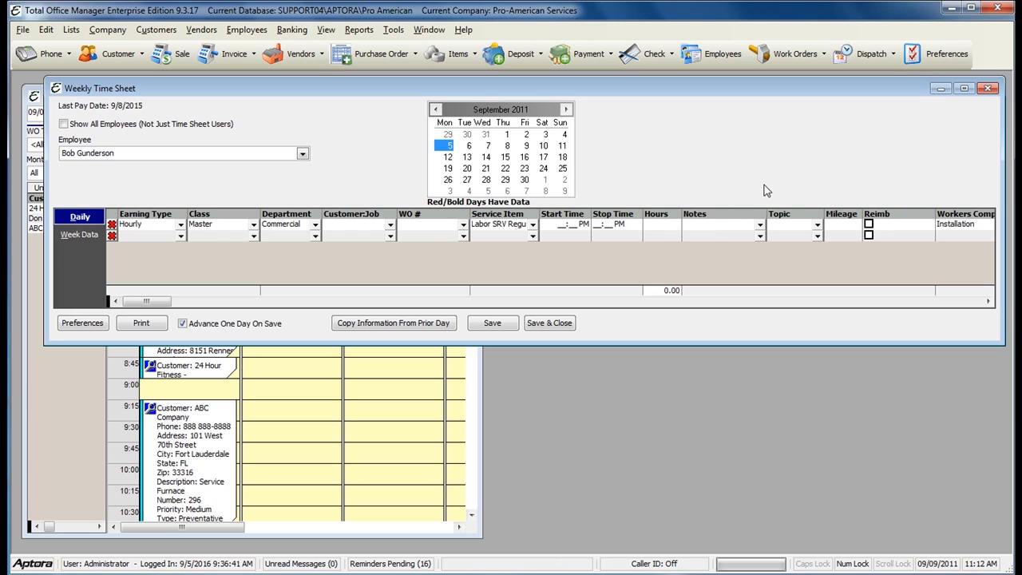
{"action": "type", "text": "4"}
{"action": "key", "text": "Tab"}
{"action": "left_click", "coordinate": [840, 226]}
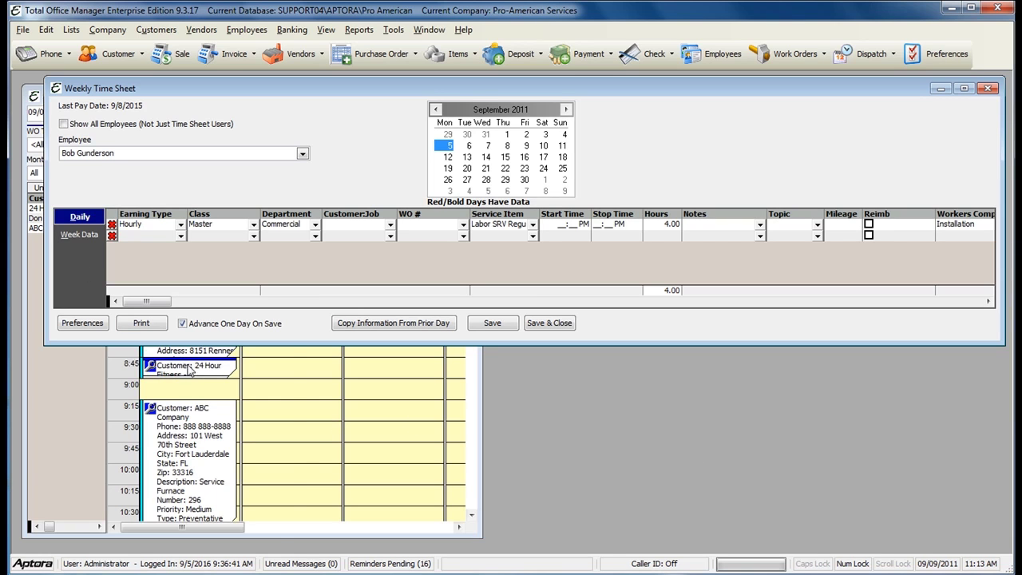
Step: Add a timesheet entry from the ABC Company work order scheduled at 9:15 on the schedule board
{"action": "mouse_move", "coordinate": [185, 435]}
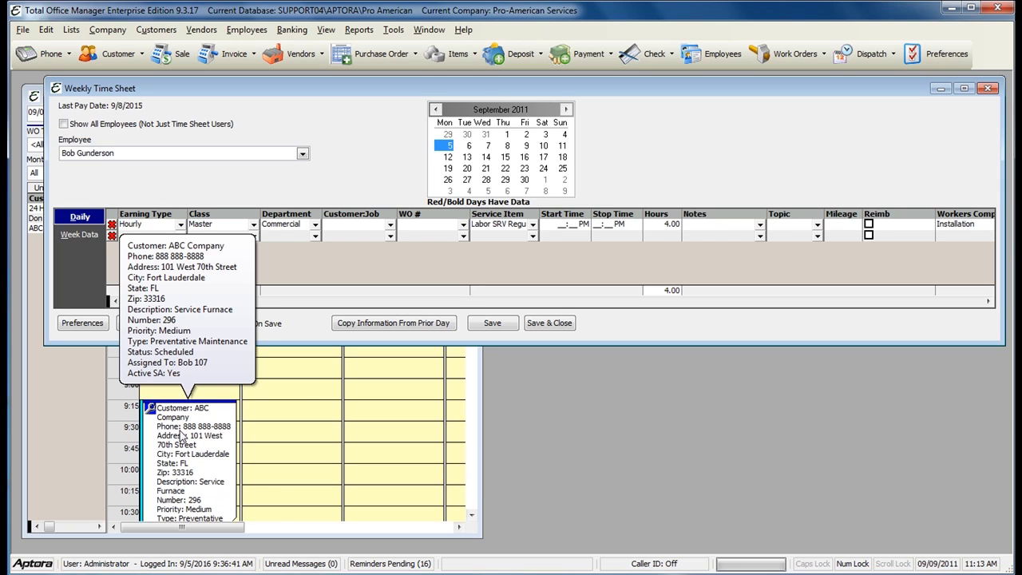
{"action": "right_click", "coordinate": [192, 426]}
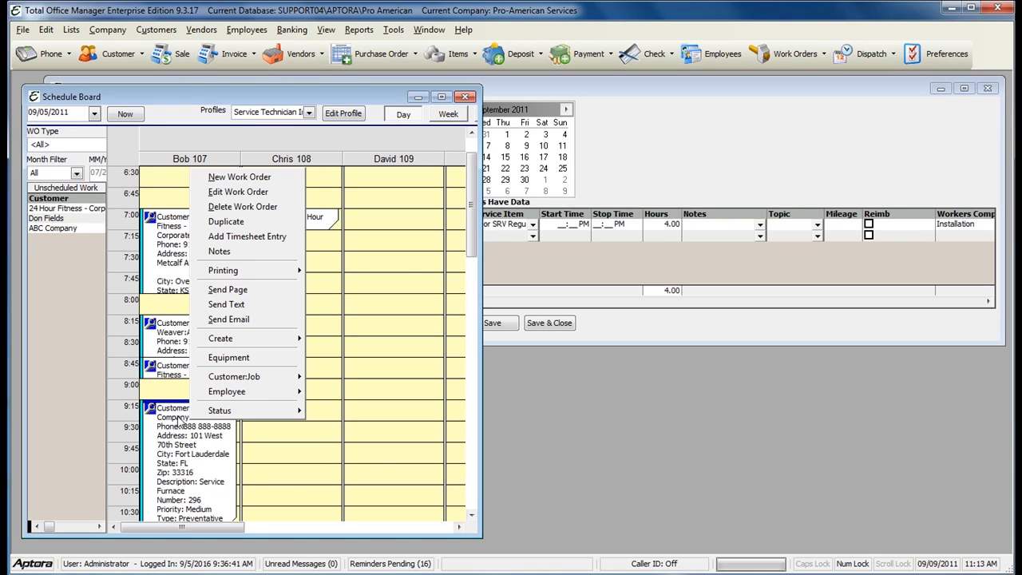
{"action": "left_click", "coordinate": [262, 238]}
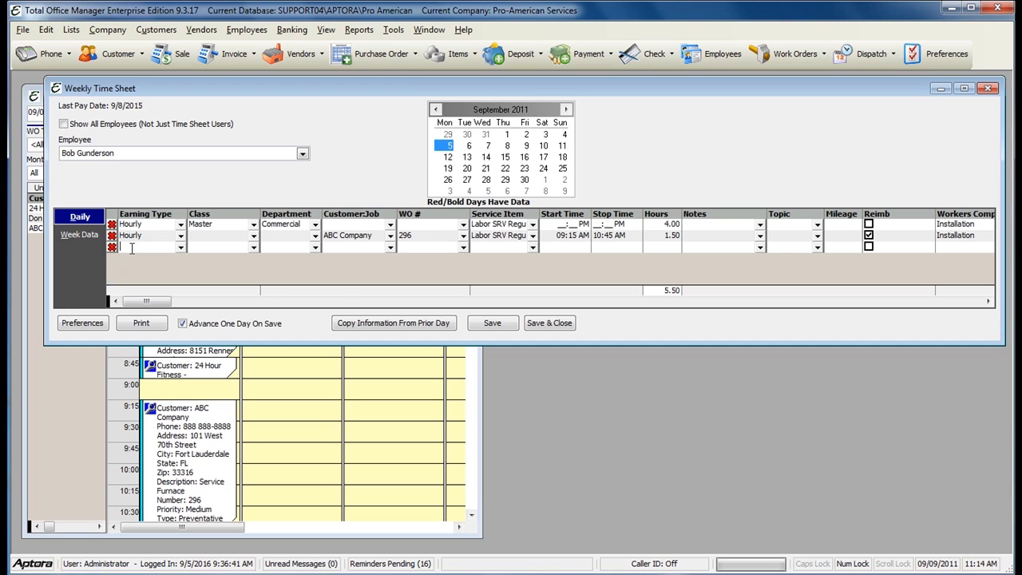
Step: Add a third entry to the September 5 time sheet with earning type Hourly and 2 hours
{"action": "type", "text": "Hourly"}
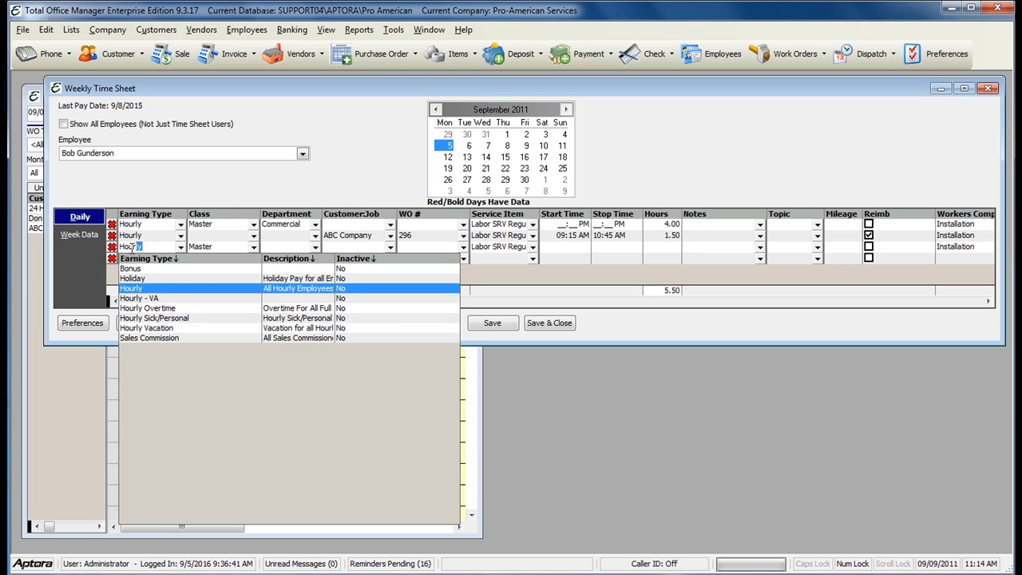
{"action": "left_click", "coordinate": [152, 288]}
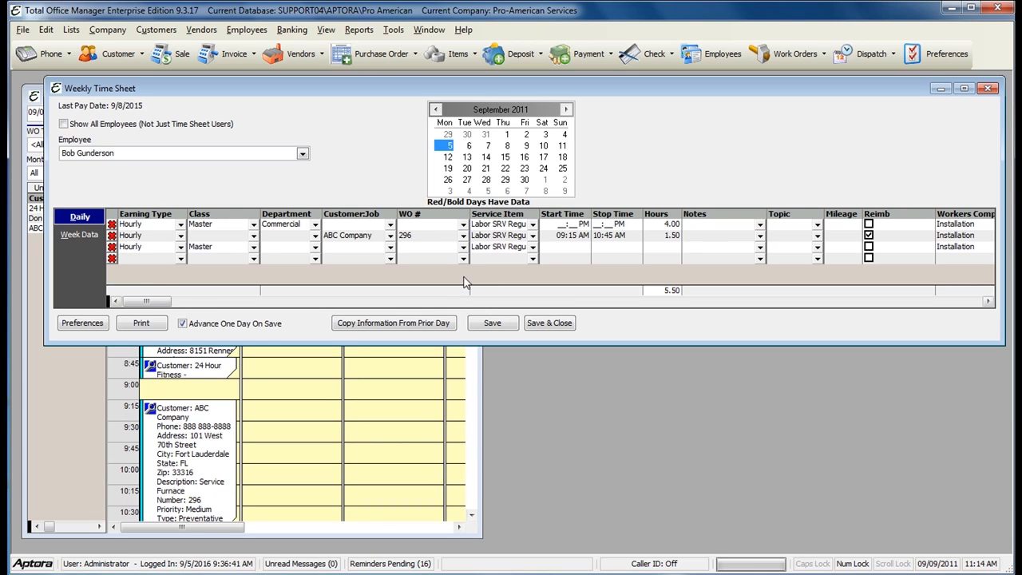
{"action": "left_click", "coordinate": [677, 247]}
{"action": "type", "text": "2"}
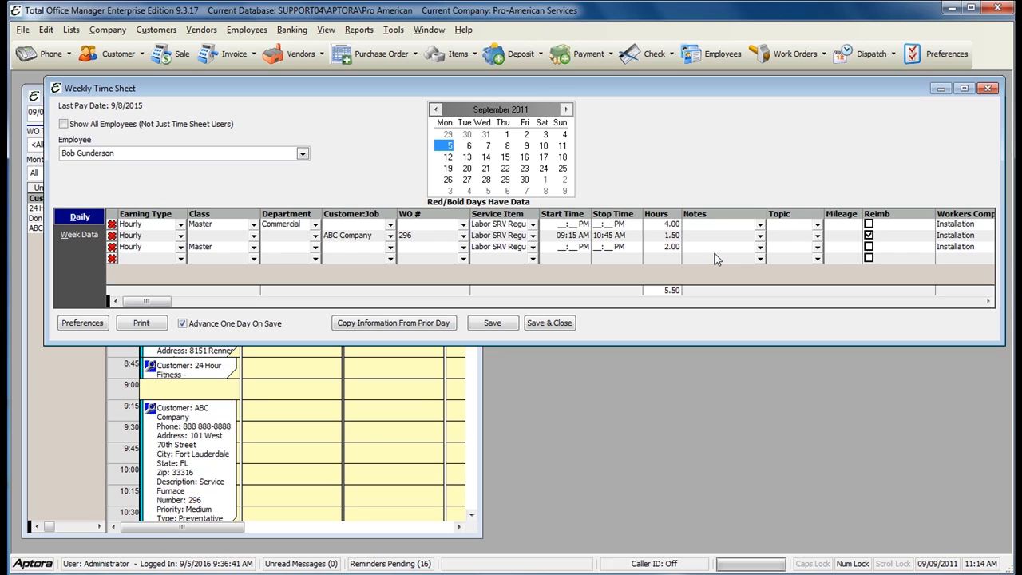
{"action": "left_click", "coordinate": [150, 260]}
{"action": "type", "text": "hol"}
{"action": "key", "text": "Tab"}
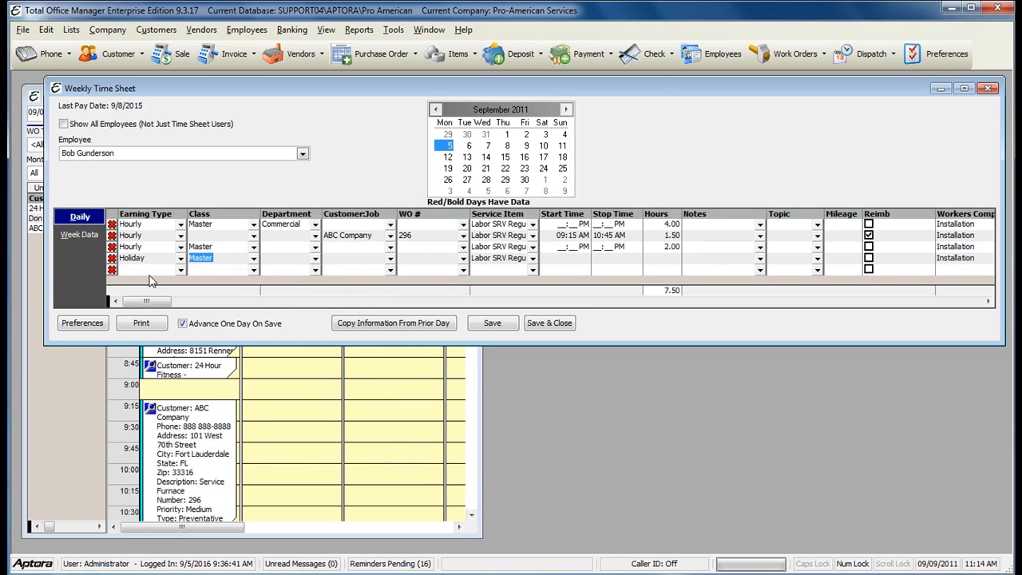
Step: Set the fourth entry's earning type to Hourly with 1 hour and save the September 5 time sheet
{"action": "left_click", "coordinate": [144, 258]}
{"action": "type", "text": "hour"}
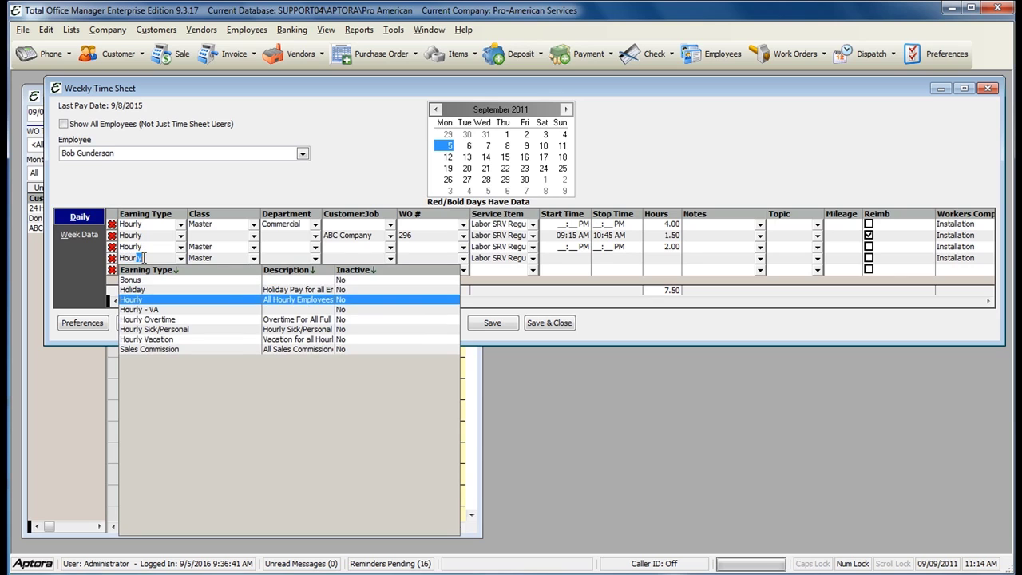
{"action": "key", "text": "Tab"}
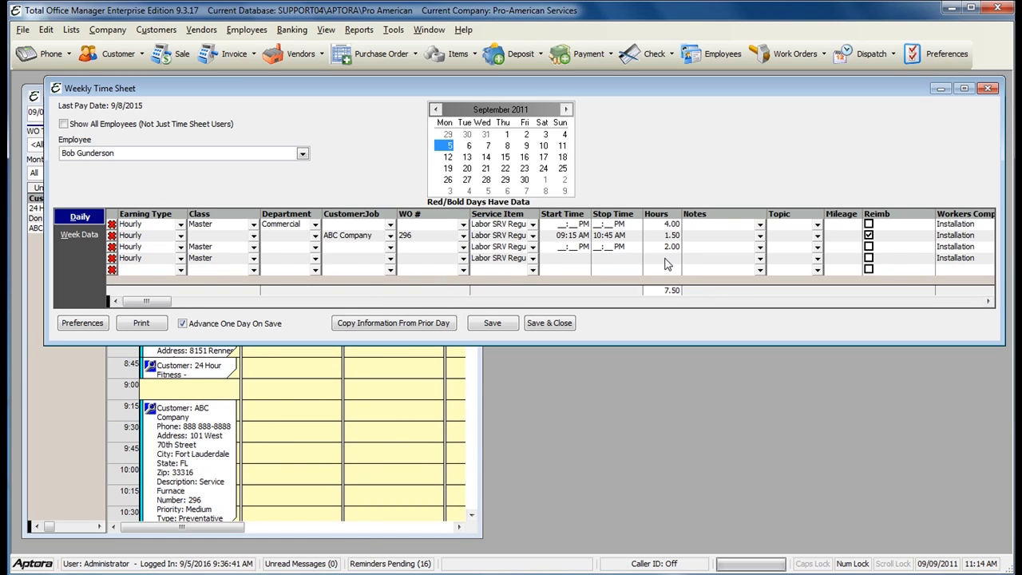
{"action": "left_click", "coordinate": [668, 262]}
{"action": "type", "text": "1"}
{"action": "key", "text": "Tab"}
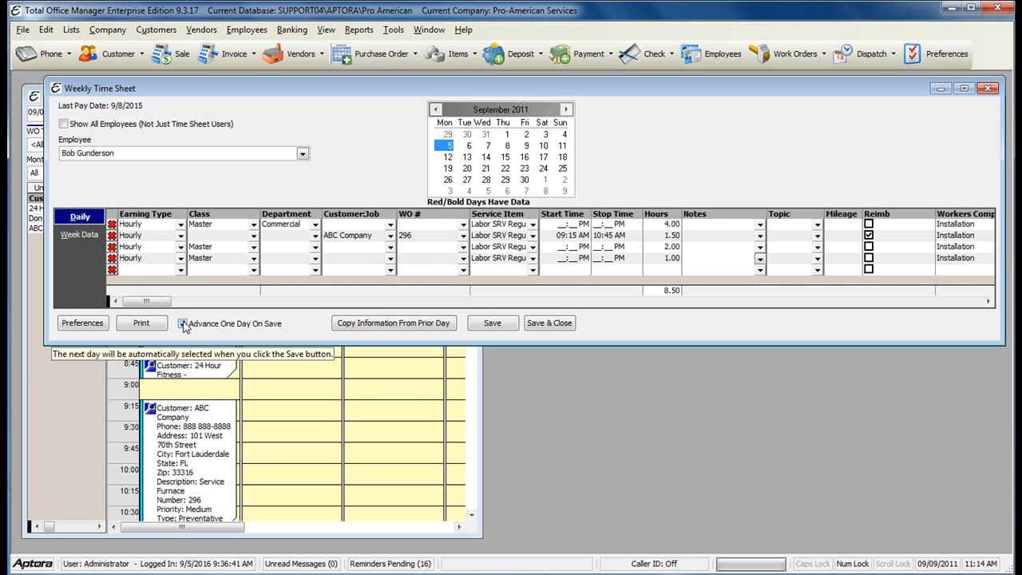
{"action": "left_click", "coordinate": [495, 326]}
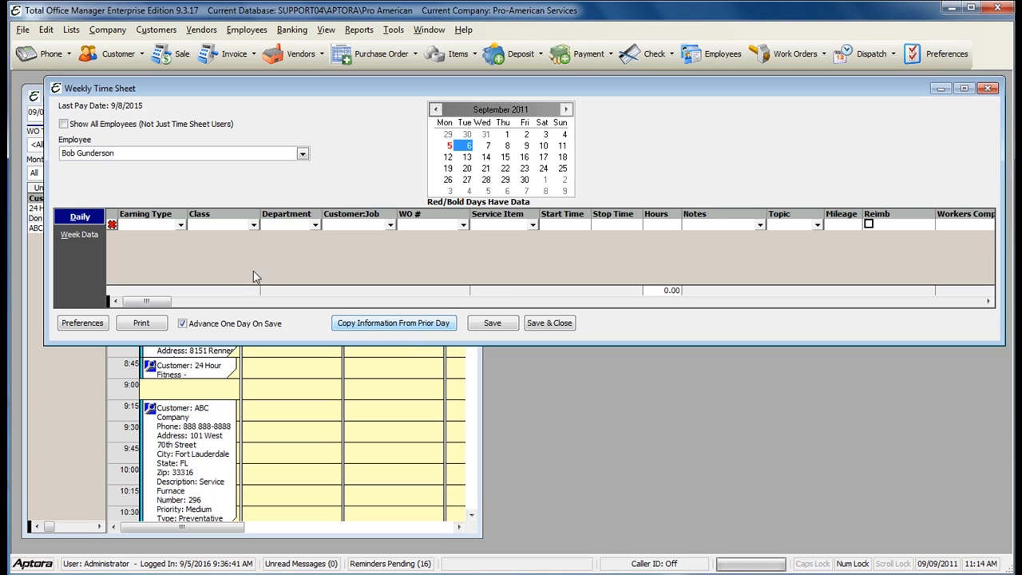
Step: Enter 8 hours with earning type Hourly for September 6 and save the day
{"action": "left_click", "coordinate": [134, 225]}
{"action": "type", "text": "Hourly"}
{"action": "key", "text": "Return"}
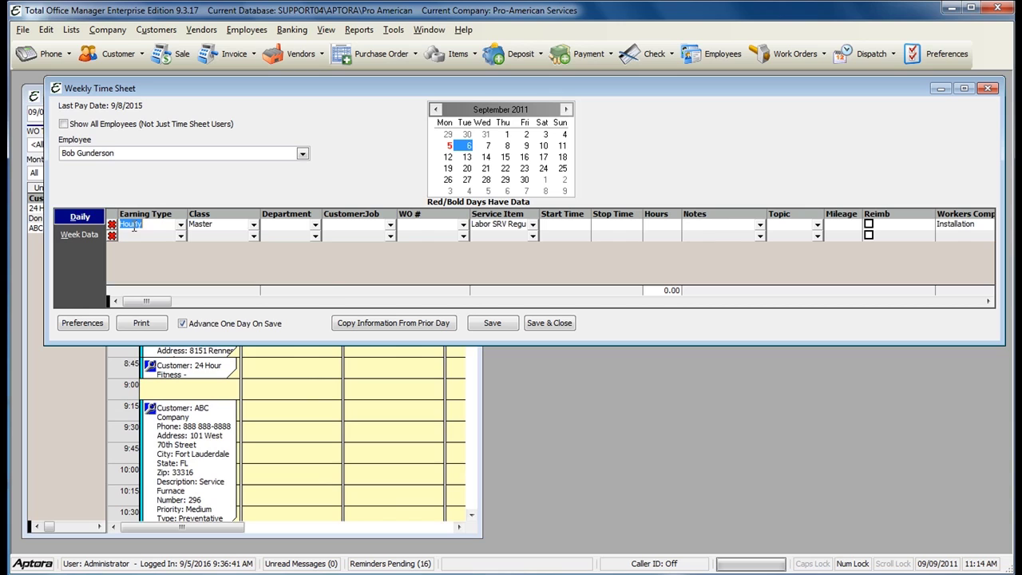
{"action": "left_click", "coordinate": [653, 233]}
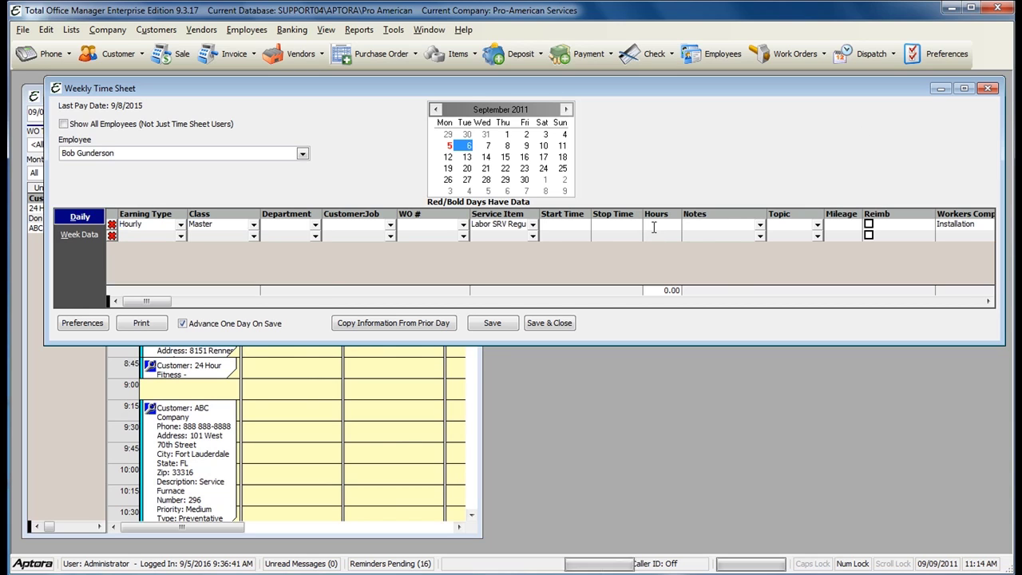
{"action": "type", "text": "8"}
{"action": "key", "text": "Tab"}
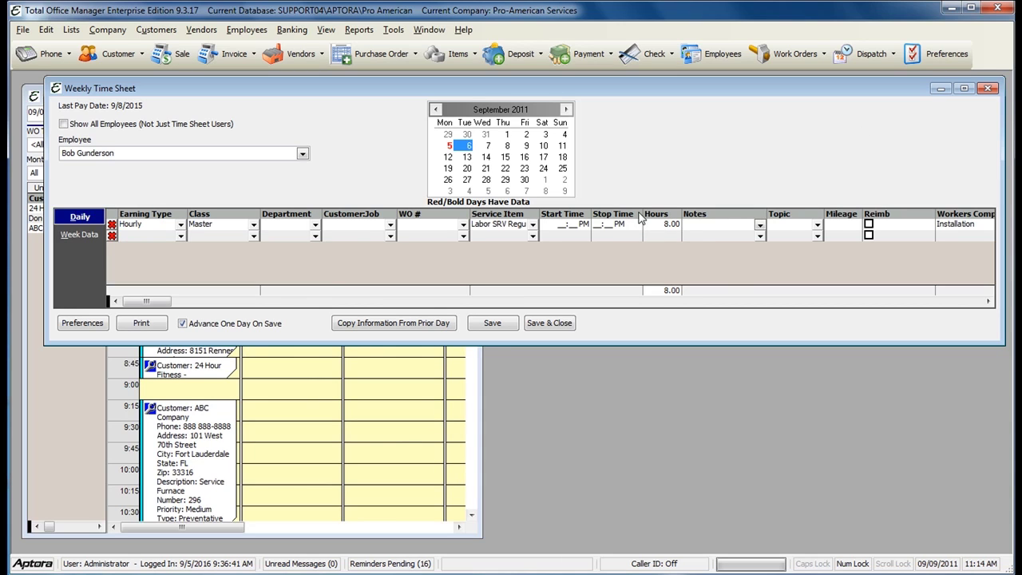
{"action": "left_click", "coordinate": [493, 327]}
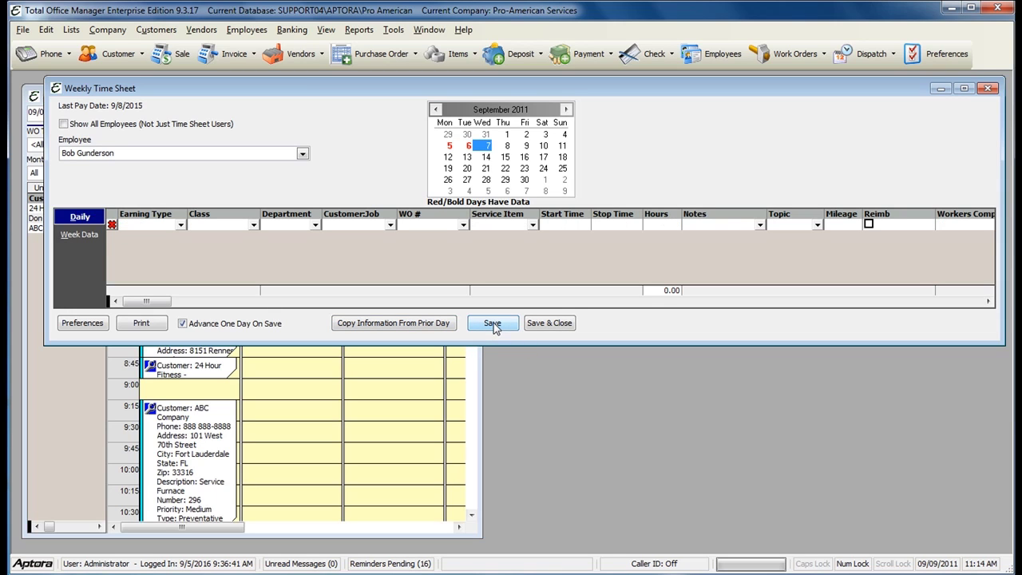
Step: Fill September 7, 8 and 9 by copying the prior day's information, saving each day and accepting more than 40 hours
{"action": "left_click", "coordinate": [386, 325]}
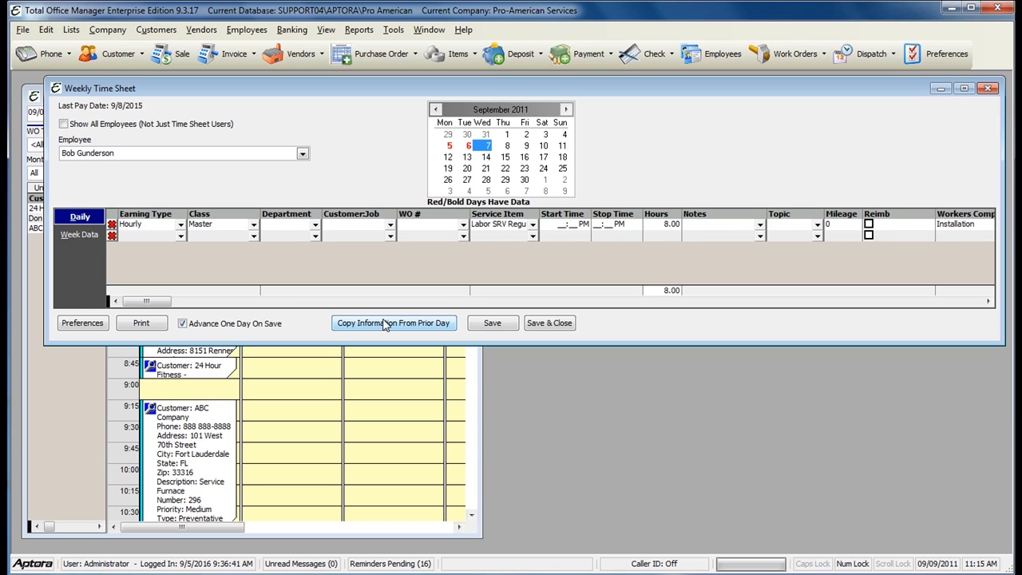
{"action": "left_click", "coordinate": [492, 324]}
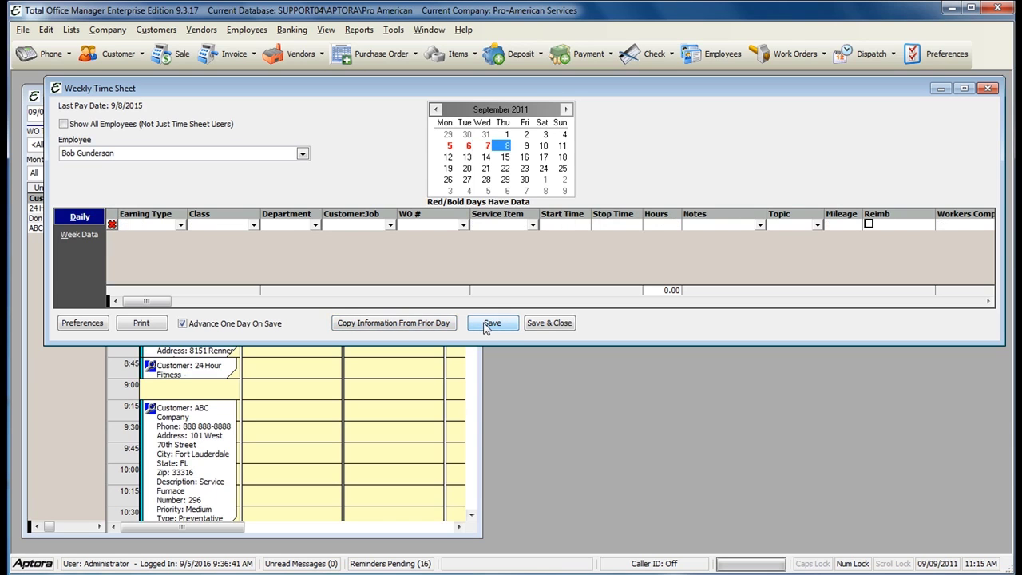
{"action": "left_click", "coordinate": [408, 322]}
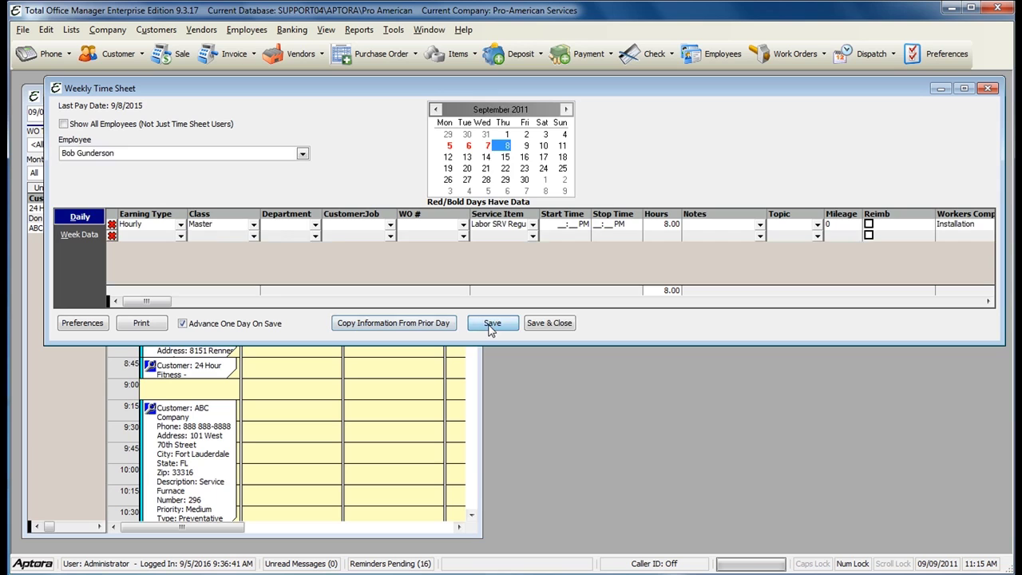
{"action": "left_click", "coordinate": [489, 325]}
{"action": "left_click", "coordinate": [425, 321]}
{"action": "left_click", "coordinate": [501, 324]}
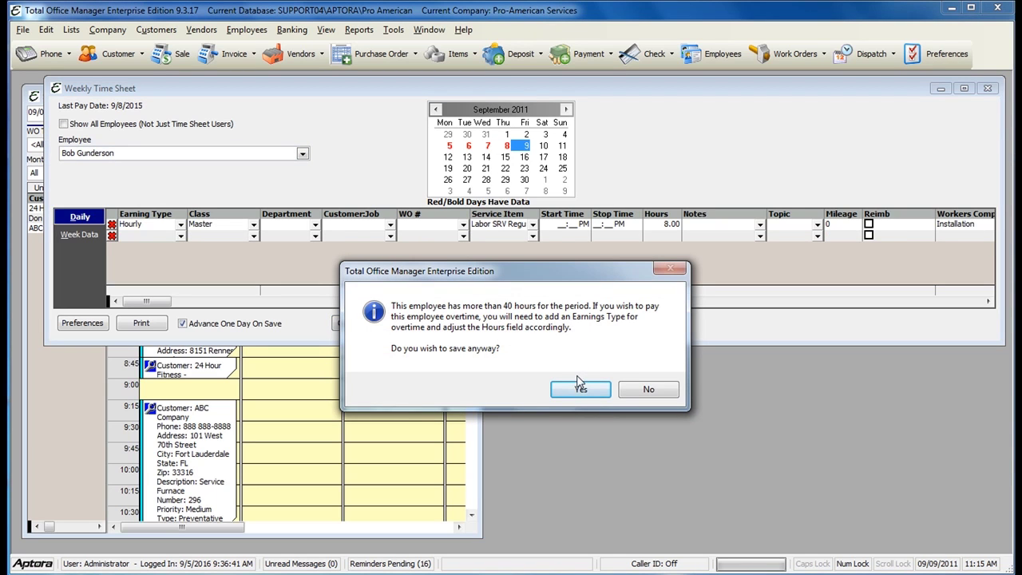
{"action": "left_click_drag", "start_coordinate": [559, 280], "coordinate": [530, 193]}
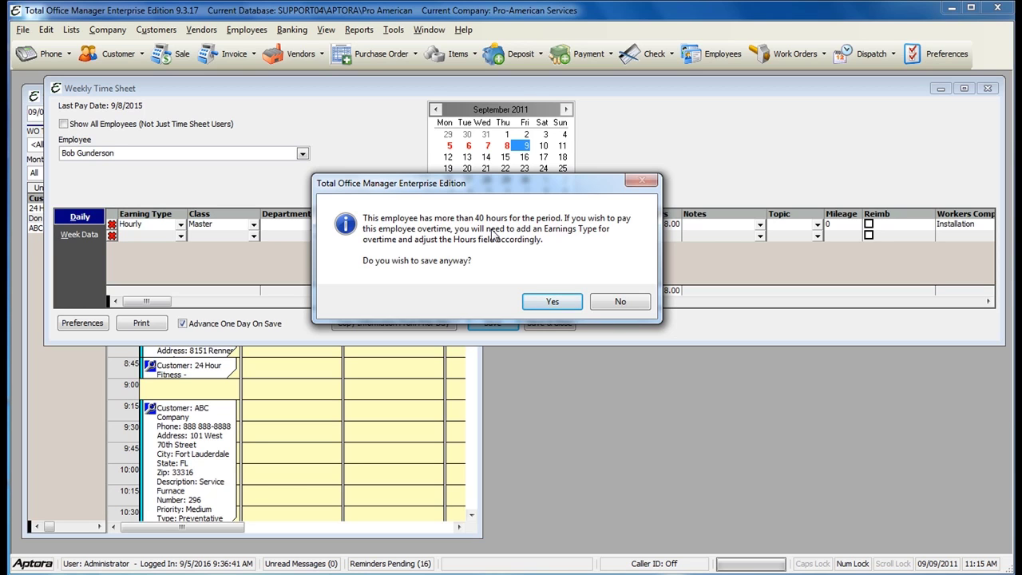
{"action": "left_click", "coordinate": [549, 301]}
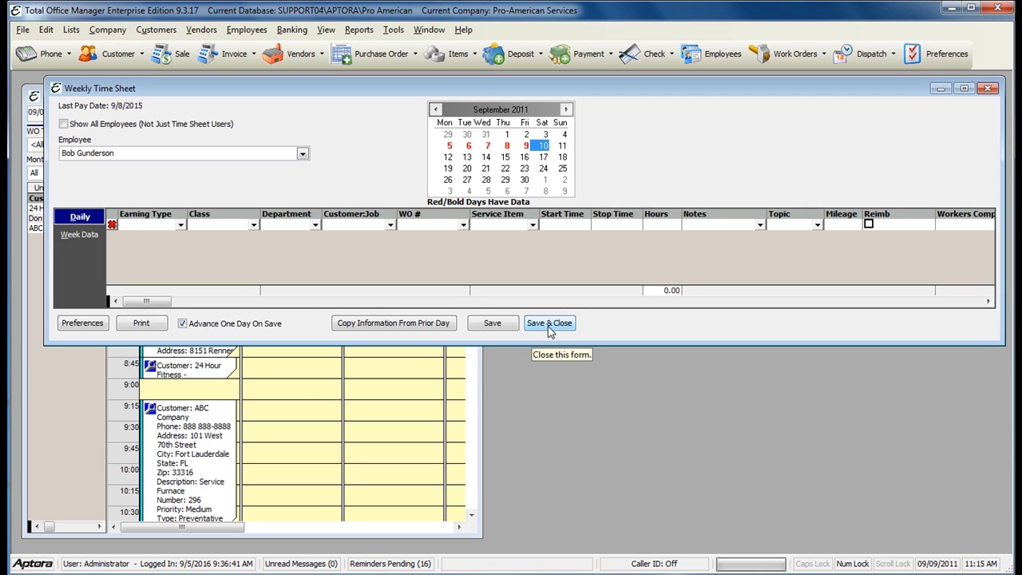
Step: Review the week's data by earning item and day, preview the printable weekly timesheet, and close the preview
{"action": "left_click", "coordinate": [69, 235]}
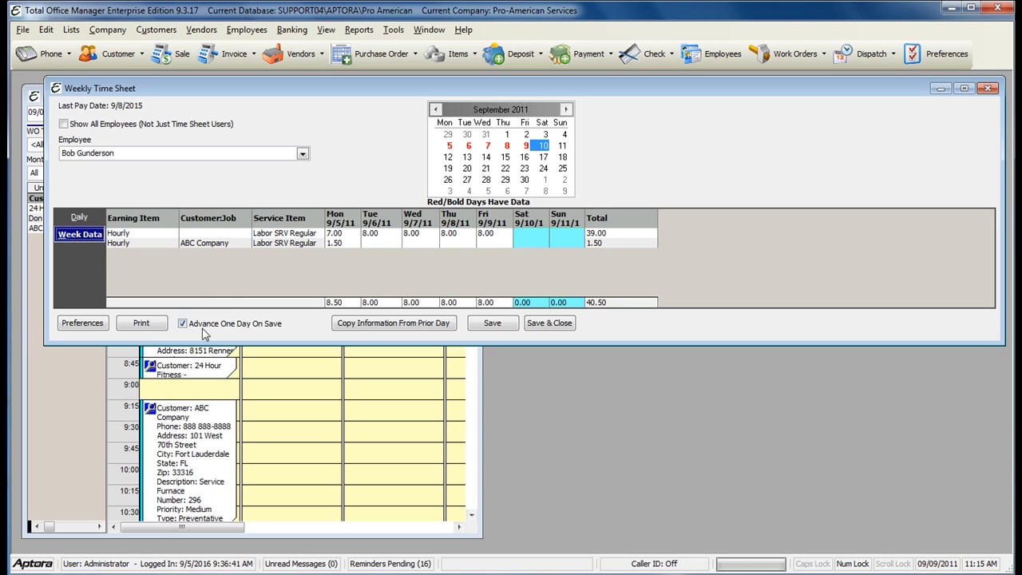
{"action": "left_click", "coordinate": [144, 323]}
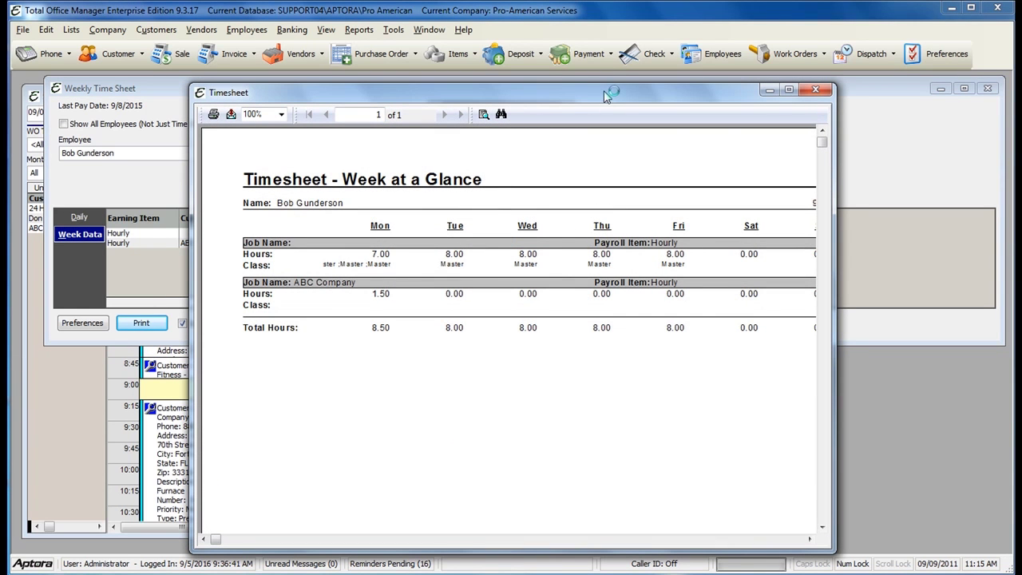
{"action": "left_click", "coordinate": [815, 90]}
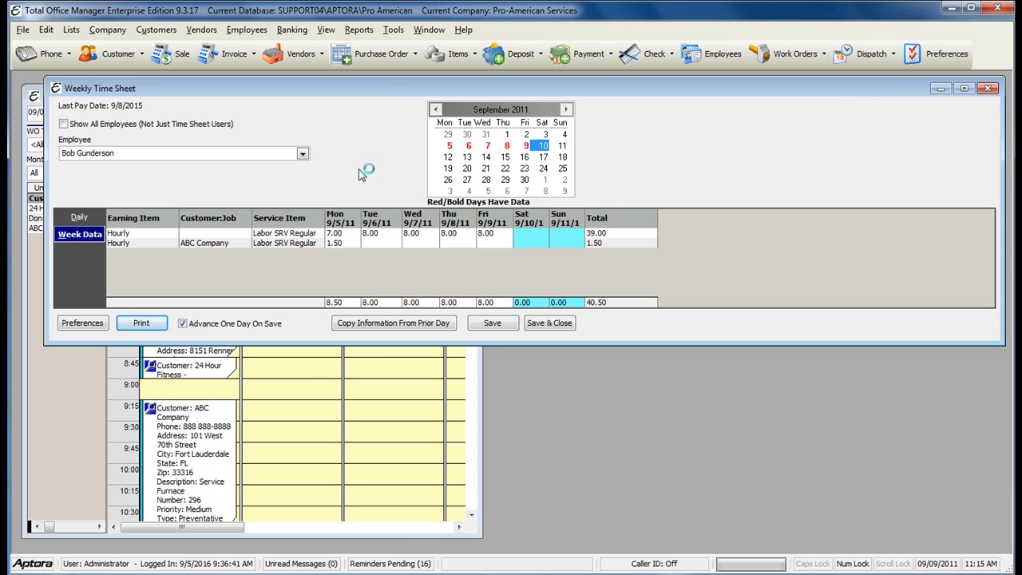